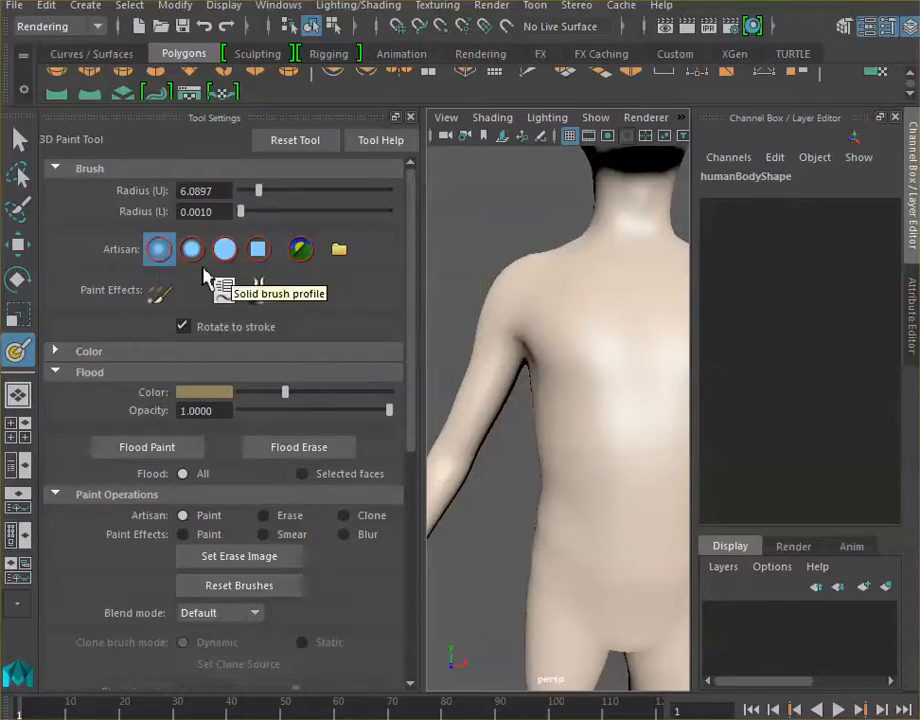
# Try the soft and solid Artisan brush profiles, ending back on the first, softest round profile
pyautogui.click(193, 256)
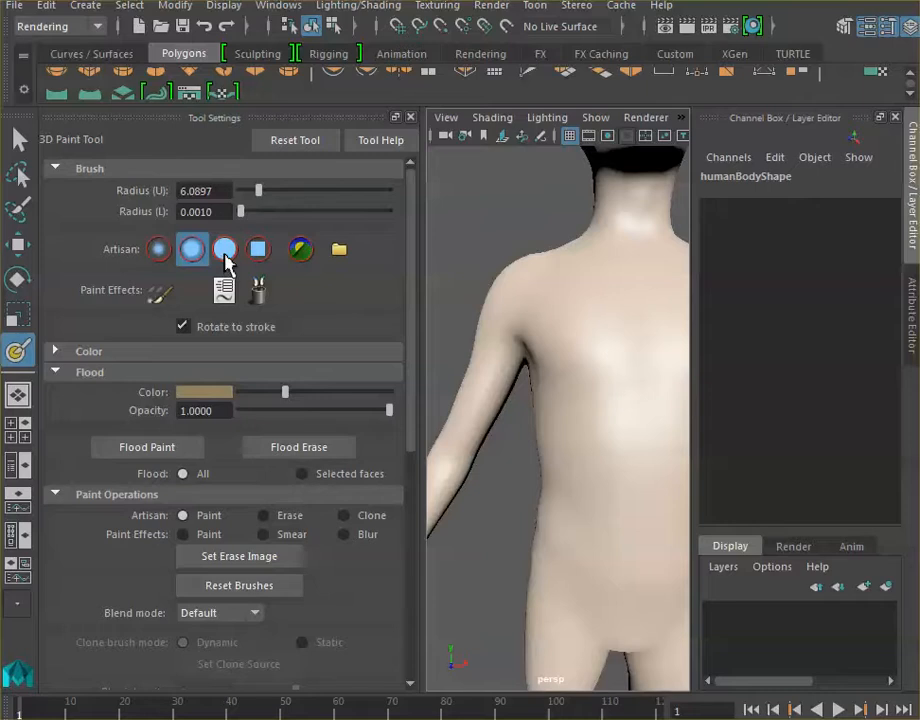
pyautogui.click(225, 255)
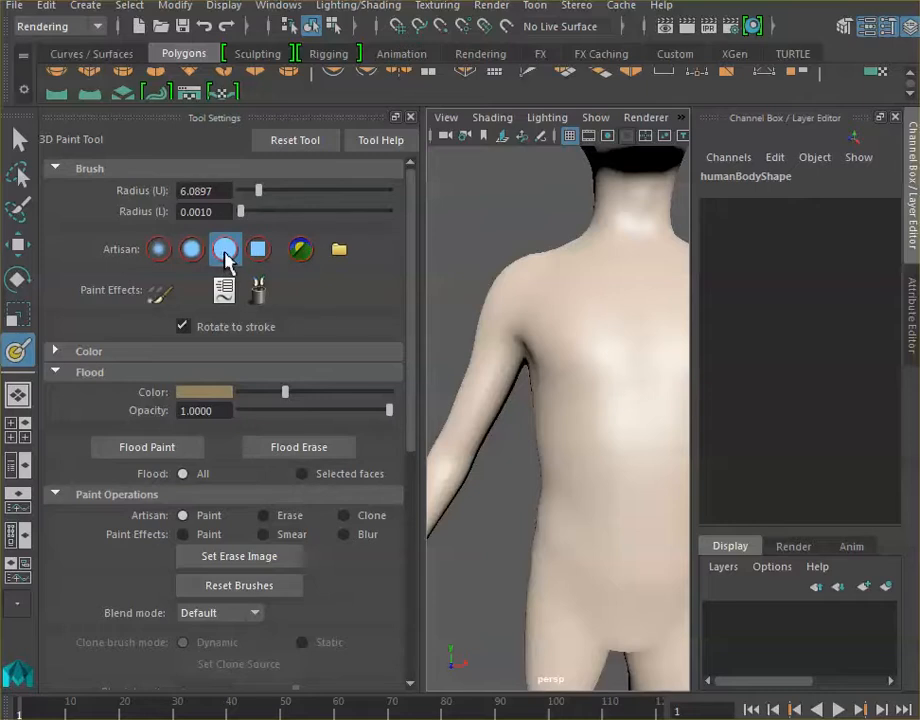
pyautogui.click(163, 251)
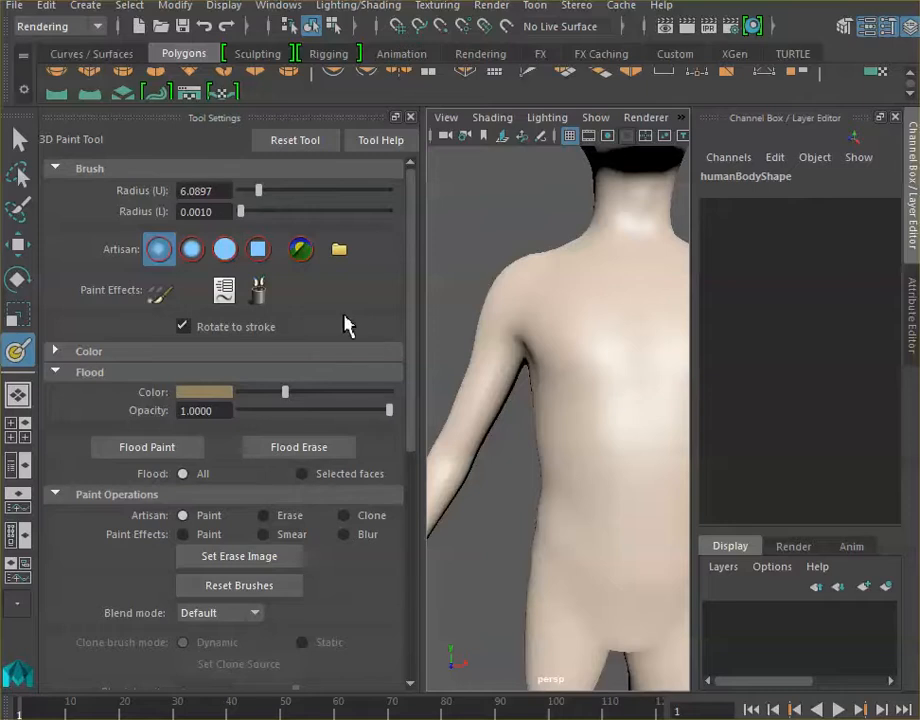
# Expand the brush color settings, try a reddish-brown stroke down the torso and undo it
pyautogui.scroll(-1, 418, 312)
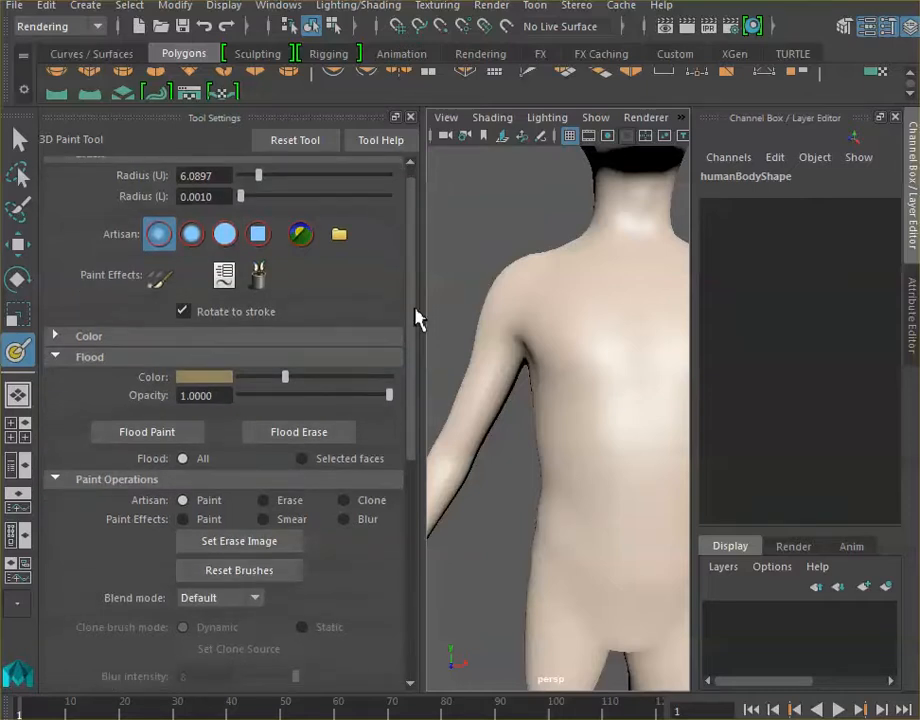
pyautogui.click(51, 337)
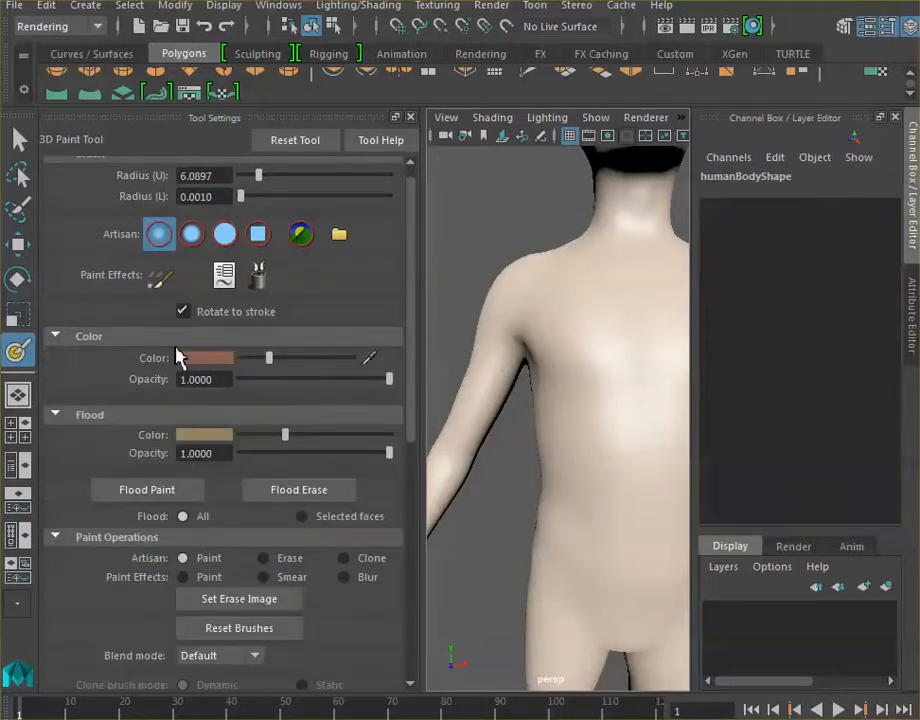
pyautogui.moveTo(616, 339)
pyautogui.mouseDown()
pyautogui.moveTo(620, 513)
pyautogui.moveTo(596, 361)
pyautogui.moveTo(622, 489)
pyautogui.moveTo(593, 368)
pyautogui.mouseUp()
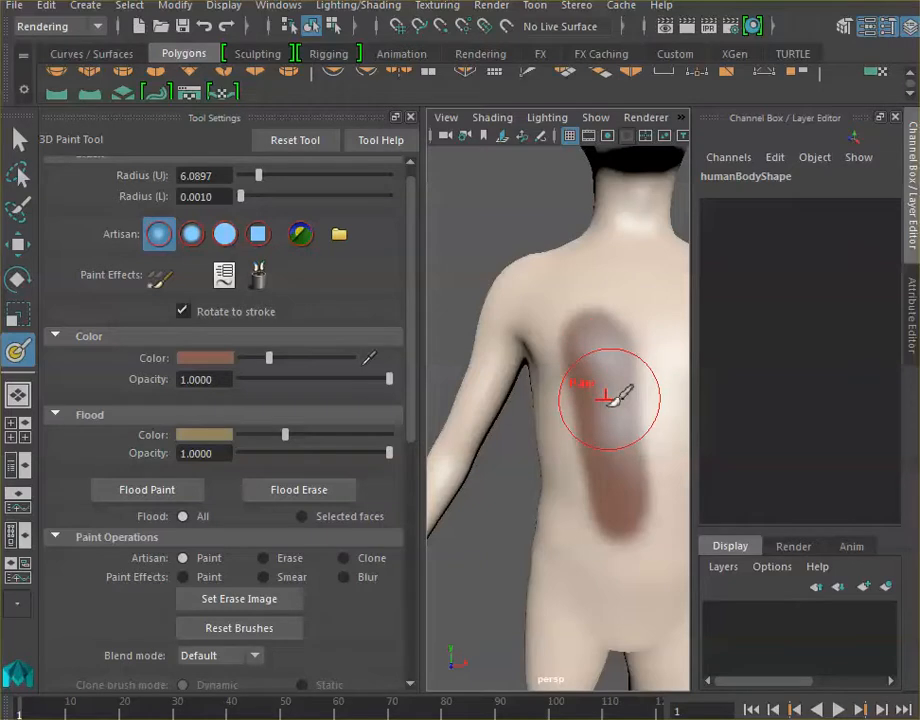
pyautogui.hotkey('ctrl', 'z')
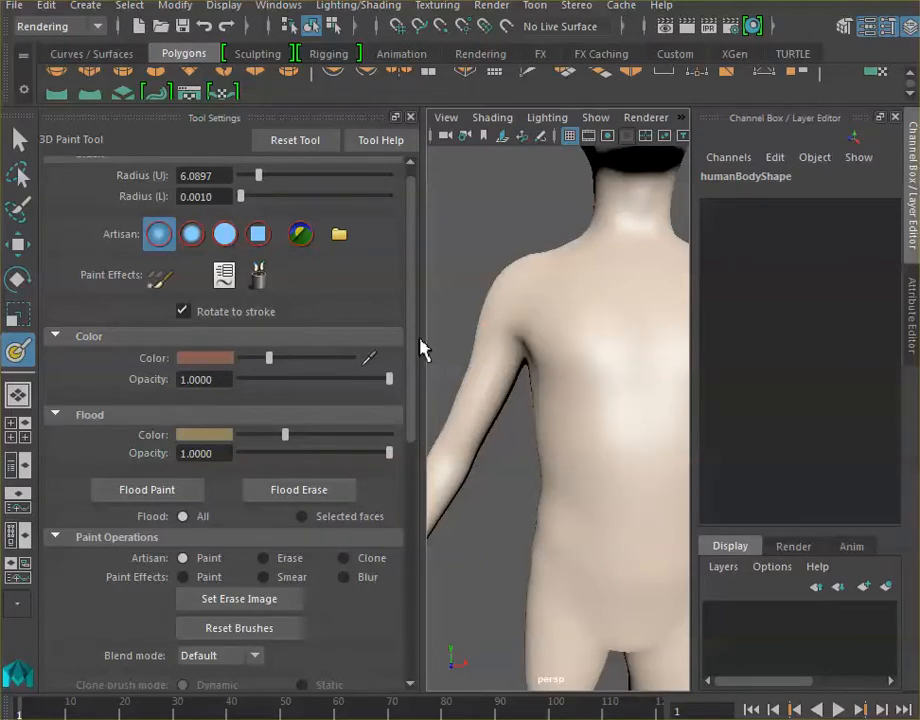
pyautogui.scroll(1, 417, 329)
pyautogui.scroll(-1, 413, 330)
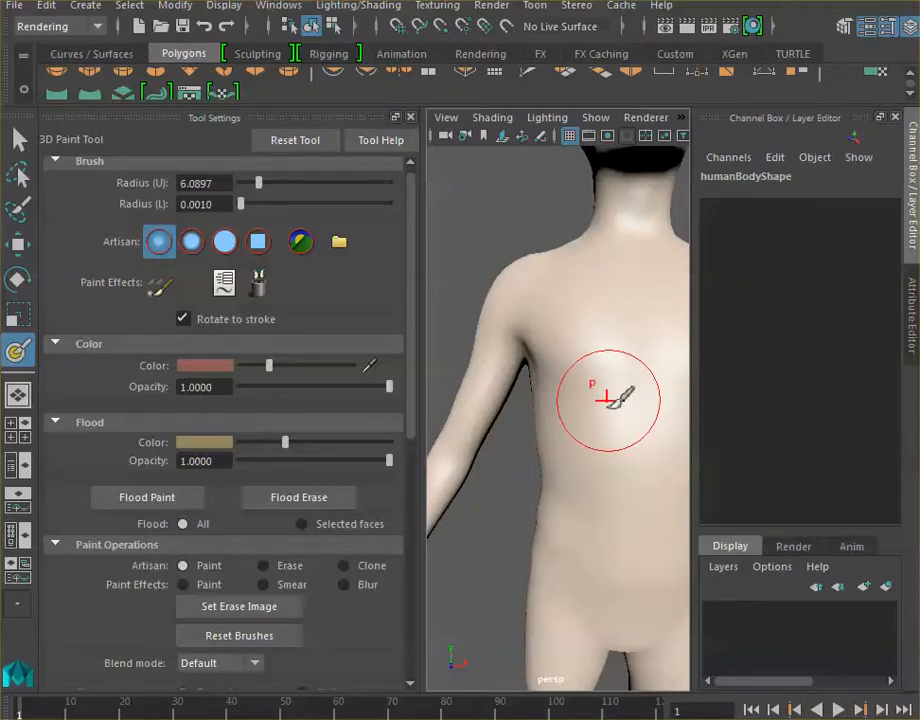
# Shift the flood color's hue to the yellowish 48.551 and sample the body's pale skin tone as the brush color
pyautogui.click(194, 442)
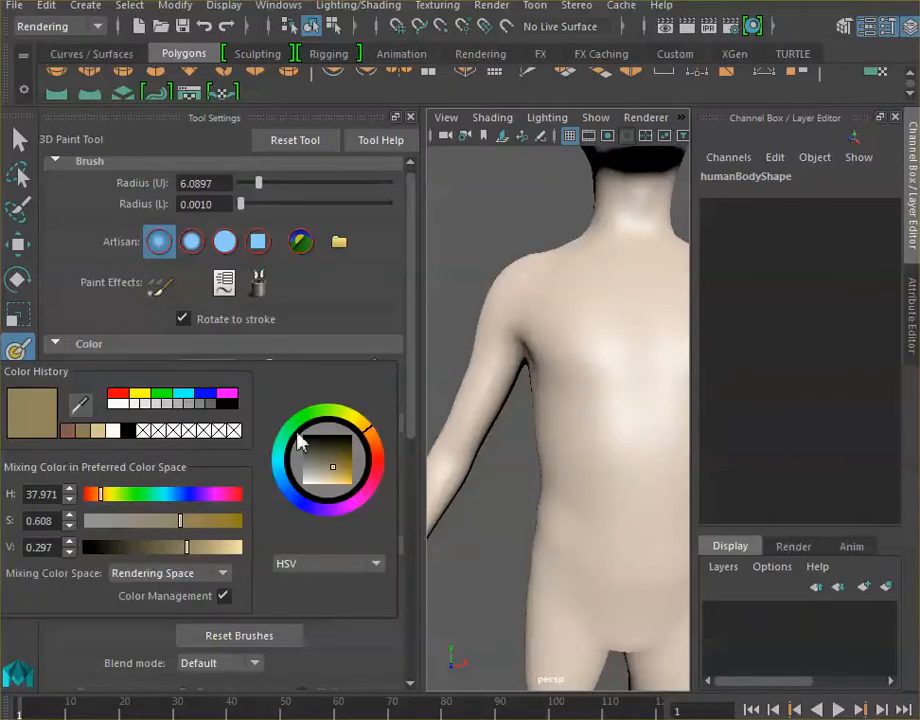
pyautogui.moveTo(371, 444)
pyautogui.mouseDown()
pyautogui.moveTo(370, 428)
pyautogui.moveTo(380, 466)
pyautogui.moveTo(380, 444)
pyautogui.moveTo(366, 429)
pyautogui.mouseUp()
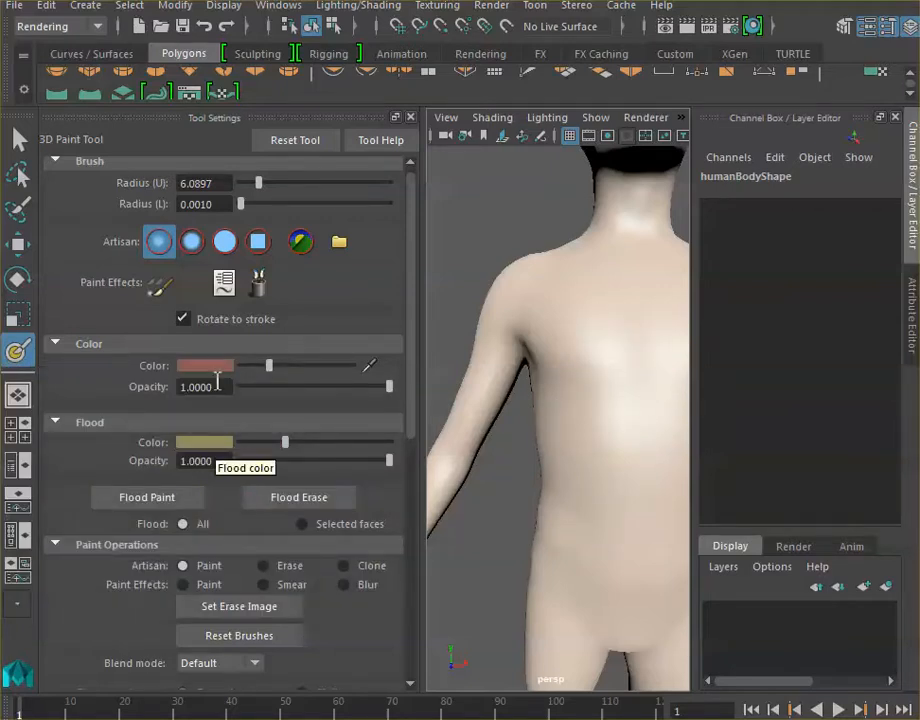
pyautogui.click(370, 372)
pyautogui.click(594, 503)
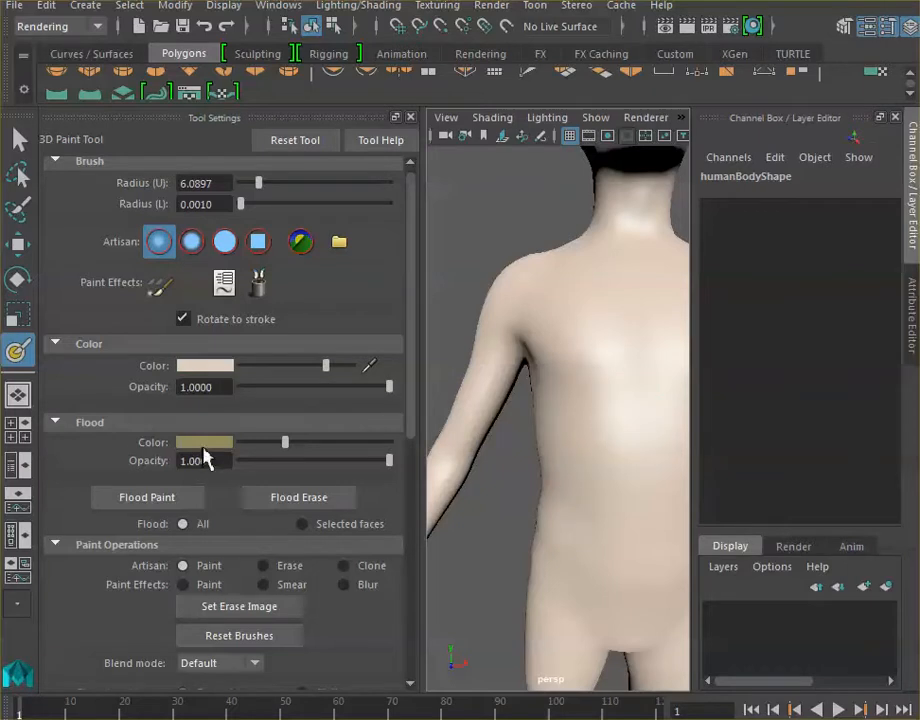
# Set the flood color to the light tan from the color history and flood the whole body with it
pyautogui.click(206, 443)
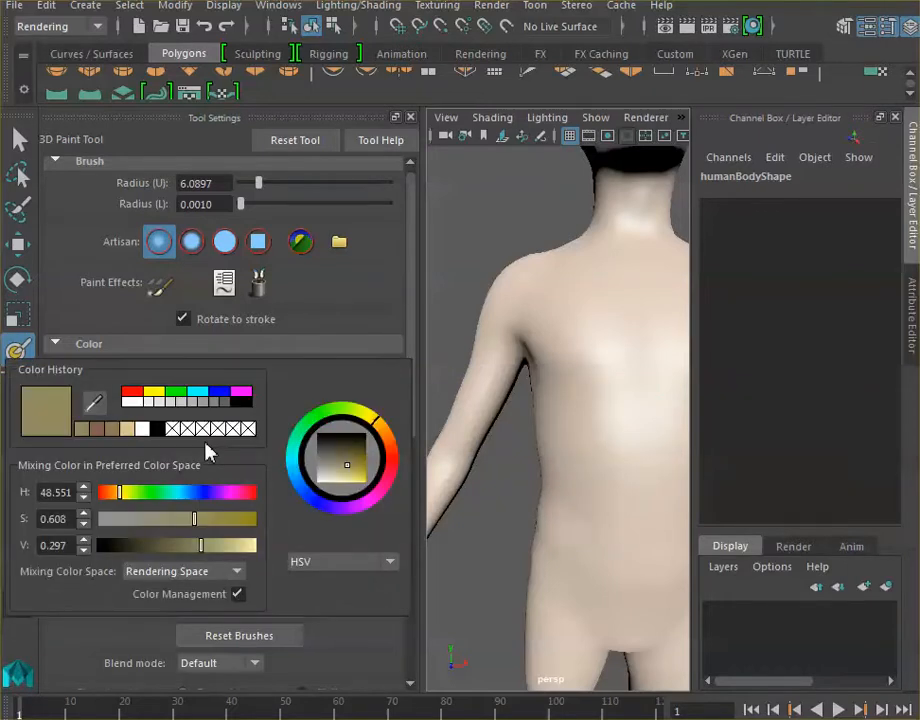
pyautogui.click(127, 428)
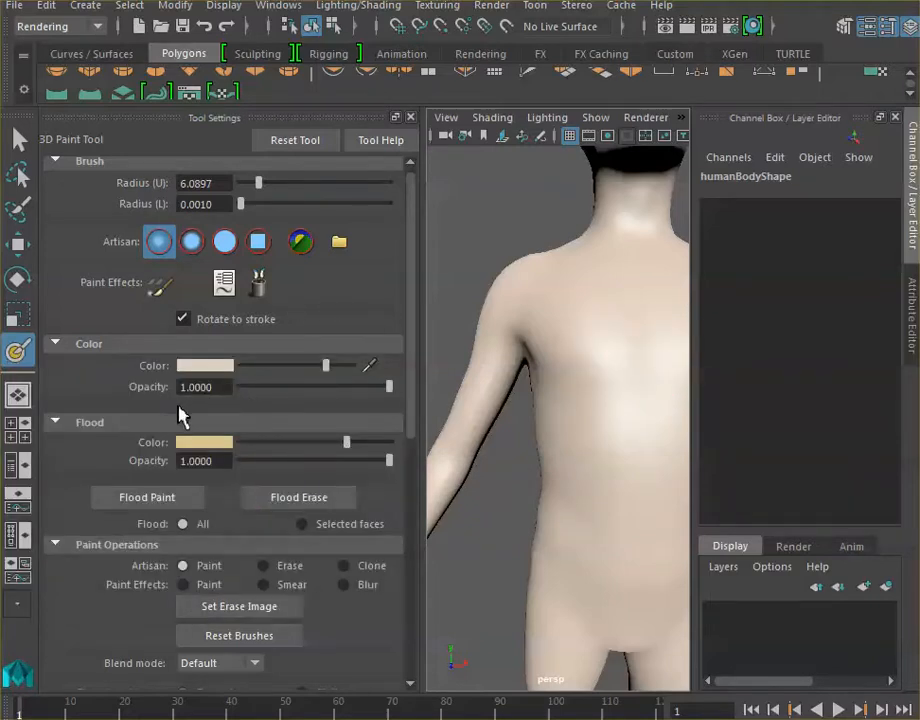
pyautogui.click(154, 502)
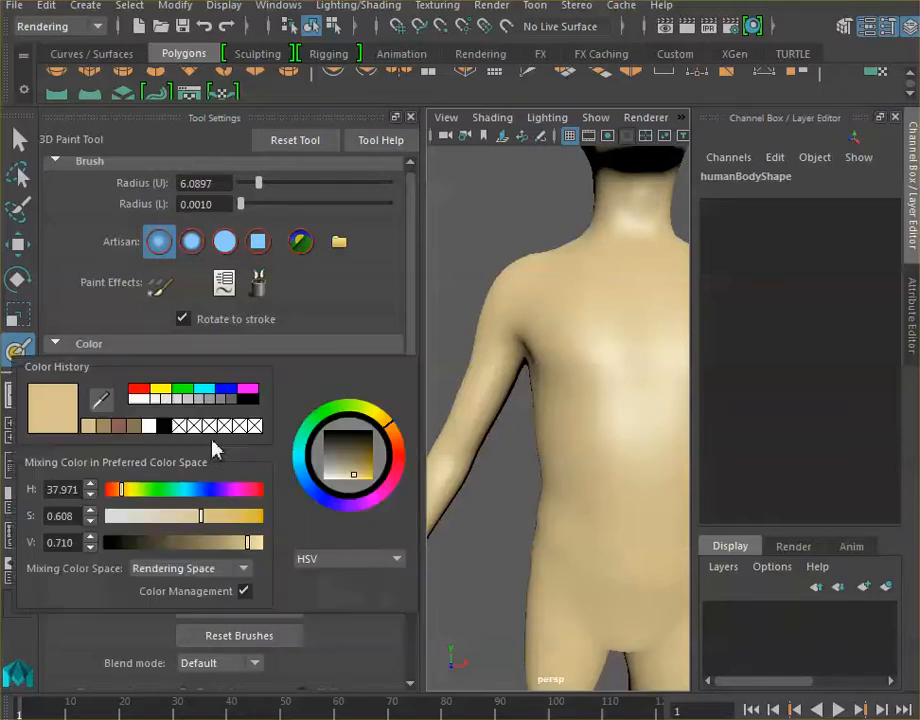
# Adjust the flood color's hue, saturation and brightness to a paler, greyish beige
pyautogui.click(218, 444)
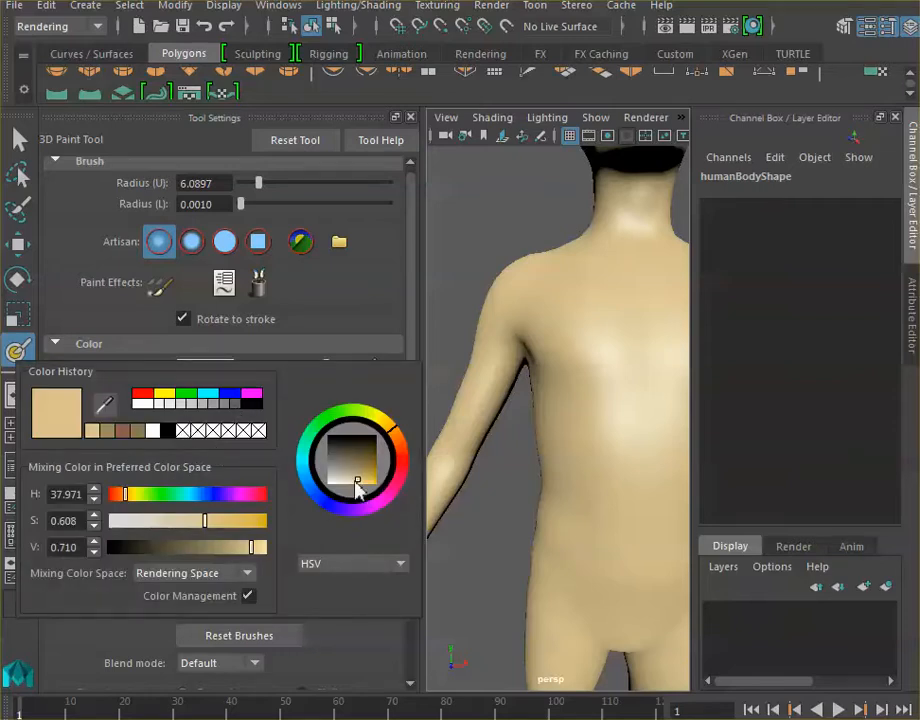
pyautogui.click(398, 437)
pyautogui.click(399, 436)
pyautogui.moveTo(355, 483); pyautogui.dragTo(348, 471)
pyautogui.moveTo(390, 433); pyautogui.dragTo(396, 420)
pyautogui.moveTo(349, 480)
pyautogui.mouseDown()
pyautogui.moveTo(350, 471)
pyautogui.moveTo(344, 476)
pyautogui.mouseUp()
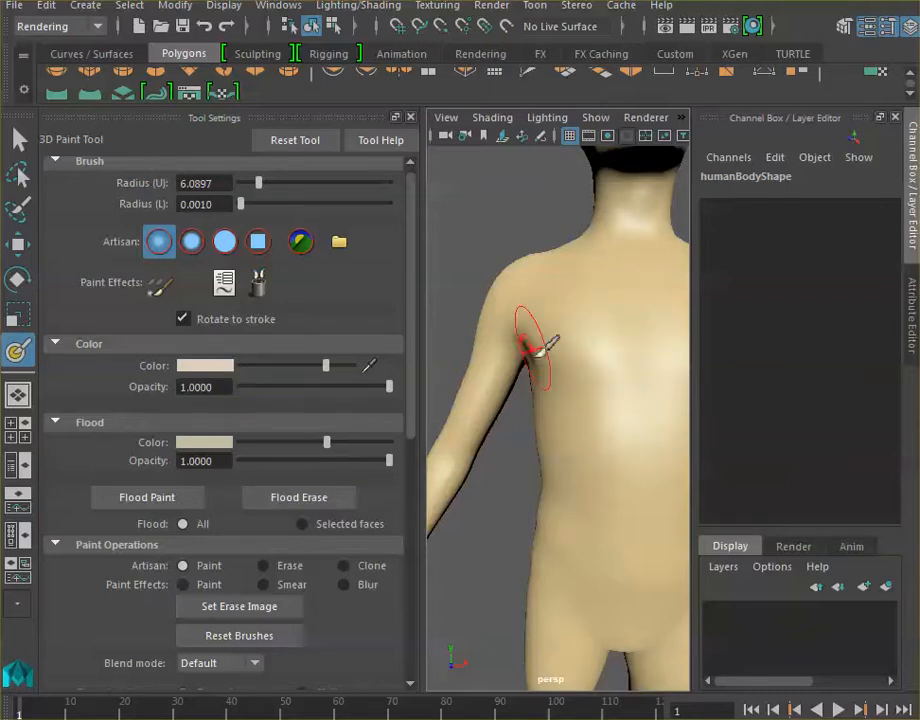
# Collapse the Flood, Paint Operations, File Textures and Stroke settings of the 3D Paint Tool
pyautogui.click(59, 424)
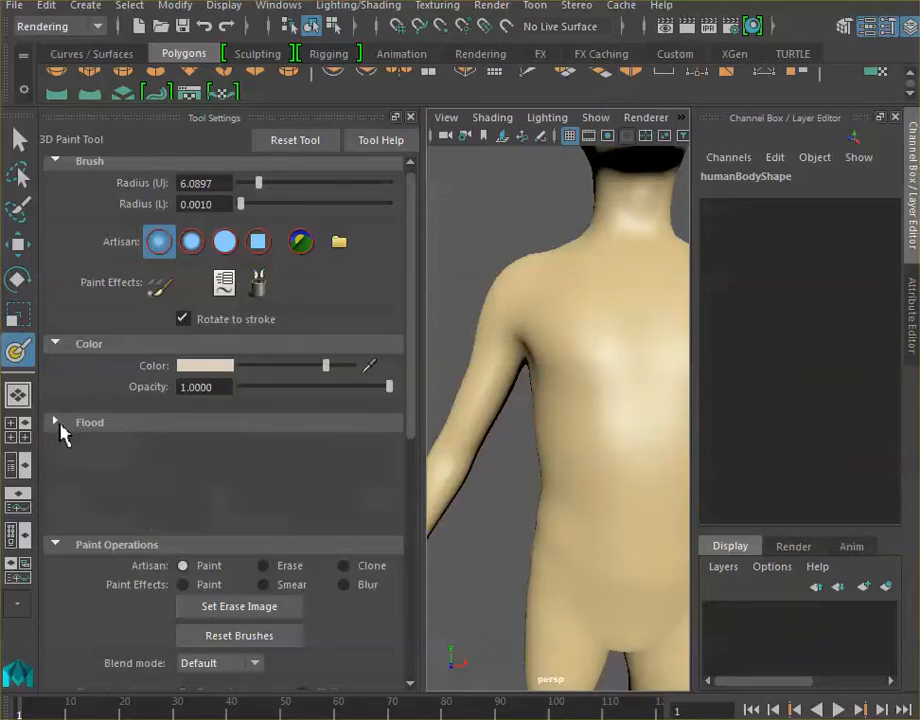
pyautogui.click(60, 449)
pyautogui.click(60, 470)
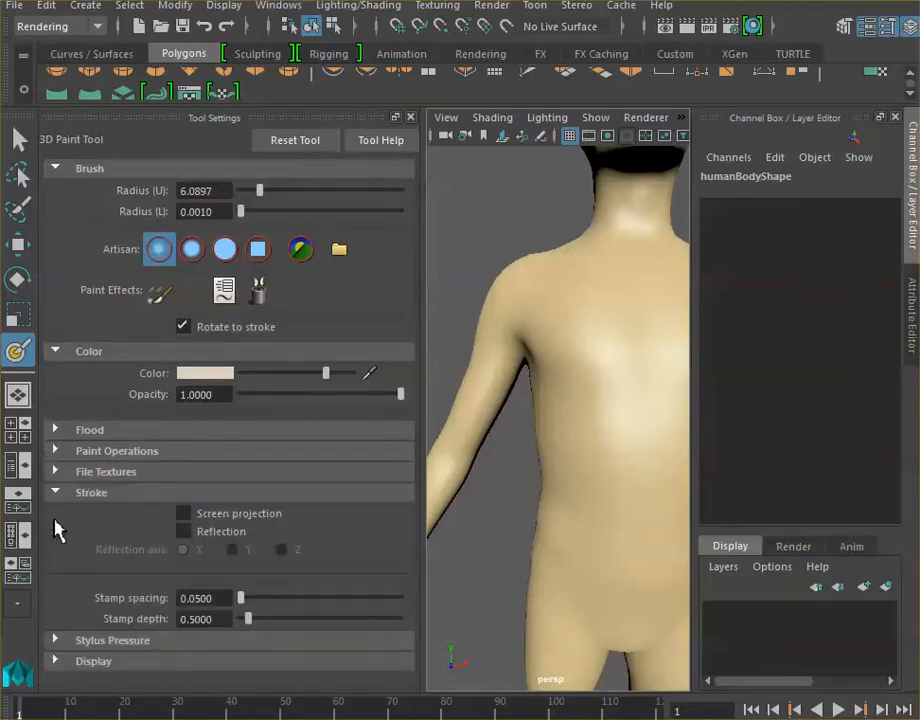
pyautogui.click(56, 498)
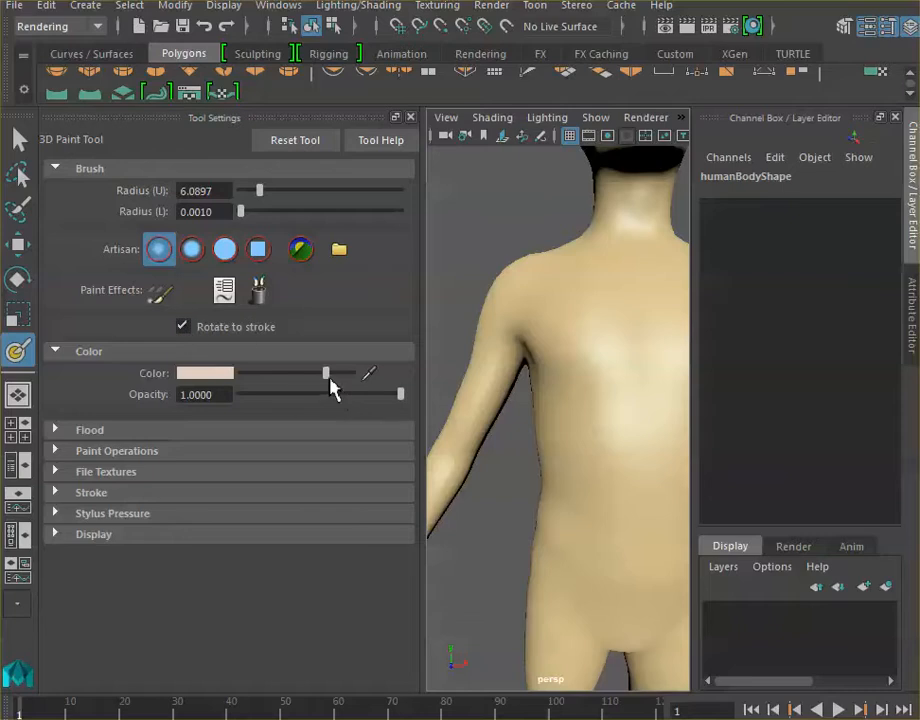
# Set the brush opacity to 0.3216 and the brush color to black, and paint a vertical test stroke on the chest
pyautogui.moveTo(400, 395); pyautogui.dragTo(292, 397)
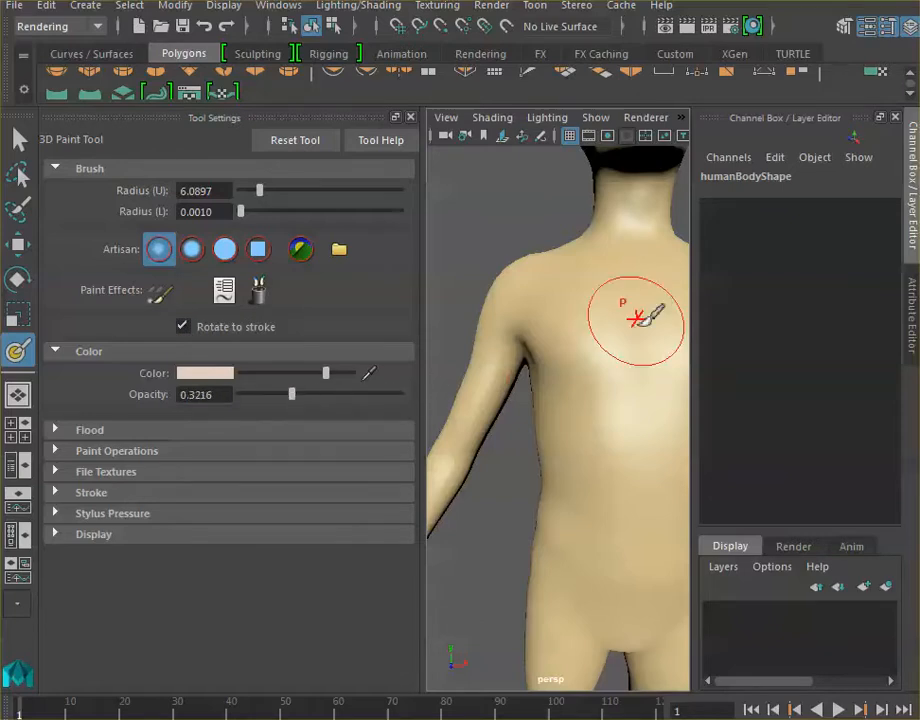
pyautogui.click(220, 385)
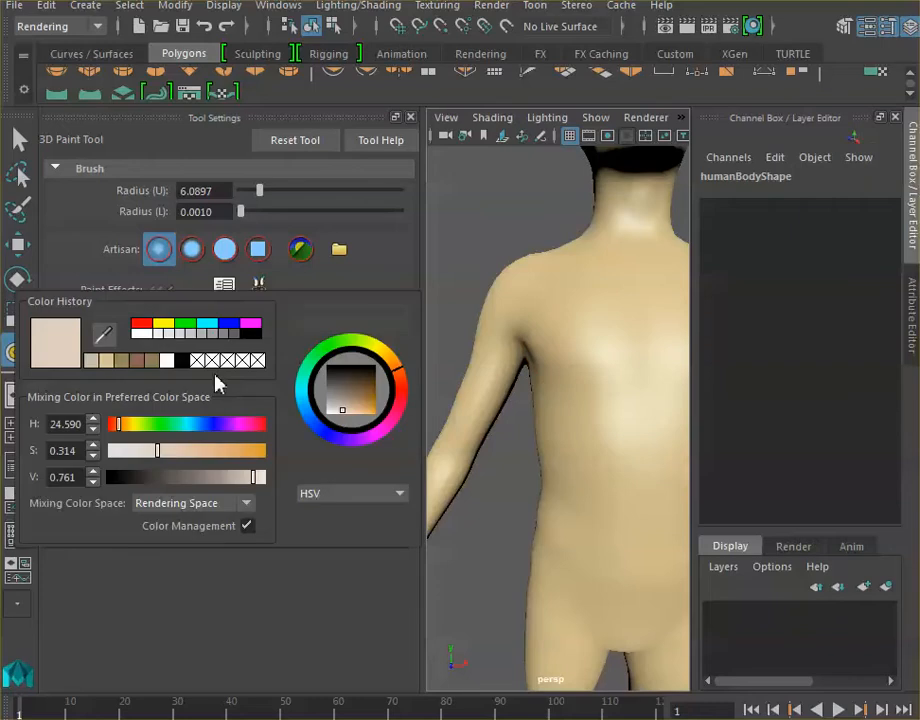
pyautogui.click(257, 333)
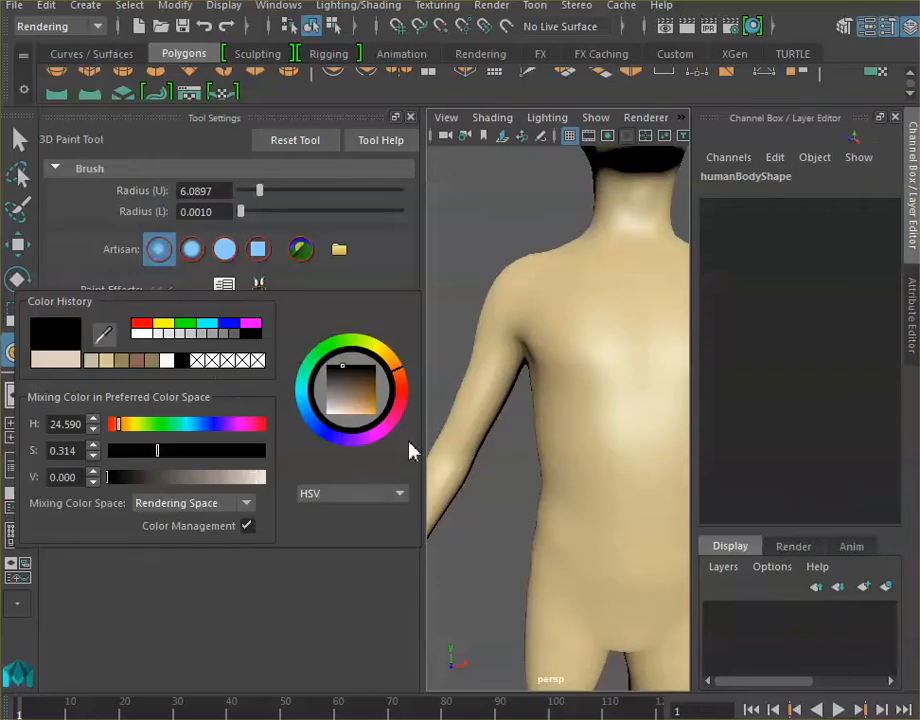
pyautogui.moveTo(608, 313); pyautogui.dragTo(604, 442)
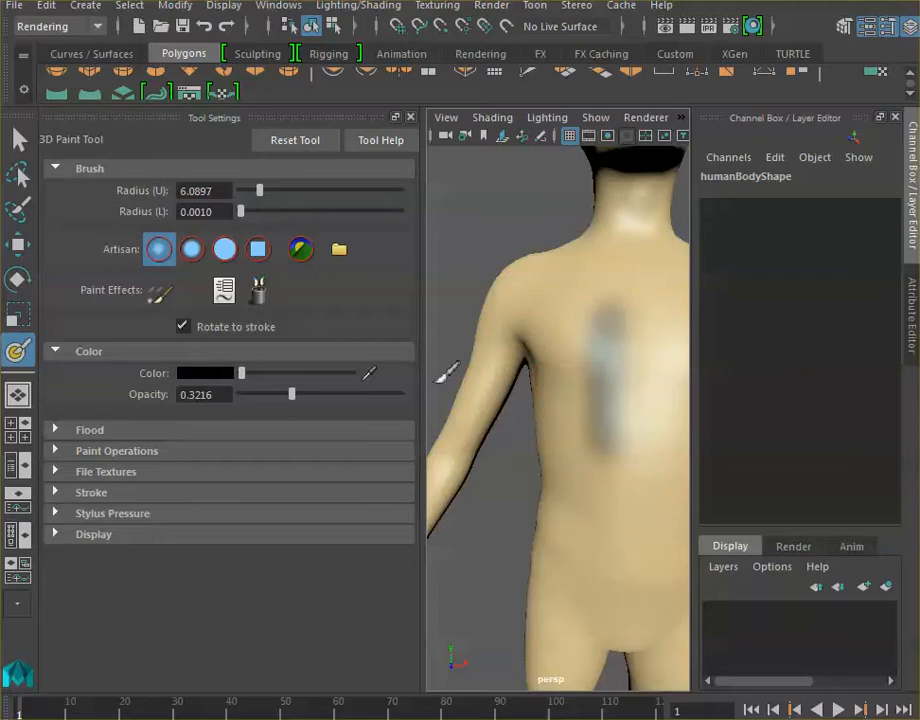
# Paint a second black stroke beside the first at opacity 1.0 and undo both test strokes
pyautogui.moveTo(292, 395); pyautogui.dragTo(411, 400)
pyautogui.moveTo(661, 310)
pyautogui.mouseDown()
pyautogui.moveTo(666, 403)
pyautogui.moveTo(652, 437)
pyautogui.mouseUp()
pyautogui.keyDown('alt'); pyautogui.moveTo(597, 390); pyautogui.dragTo(592, 398); pyautogui.keyUp('alt')
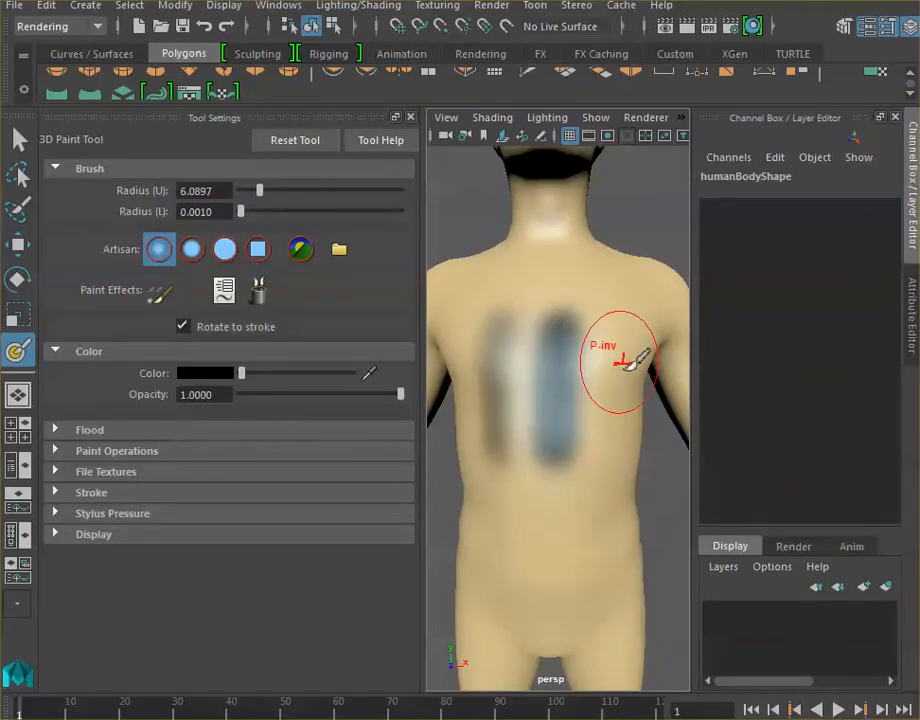
pyautogui.hotkey('ctrl', 'z')
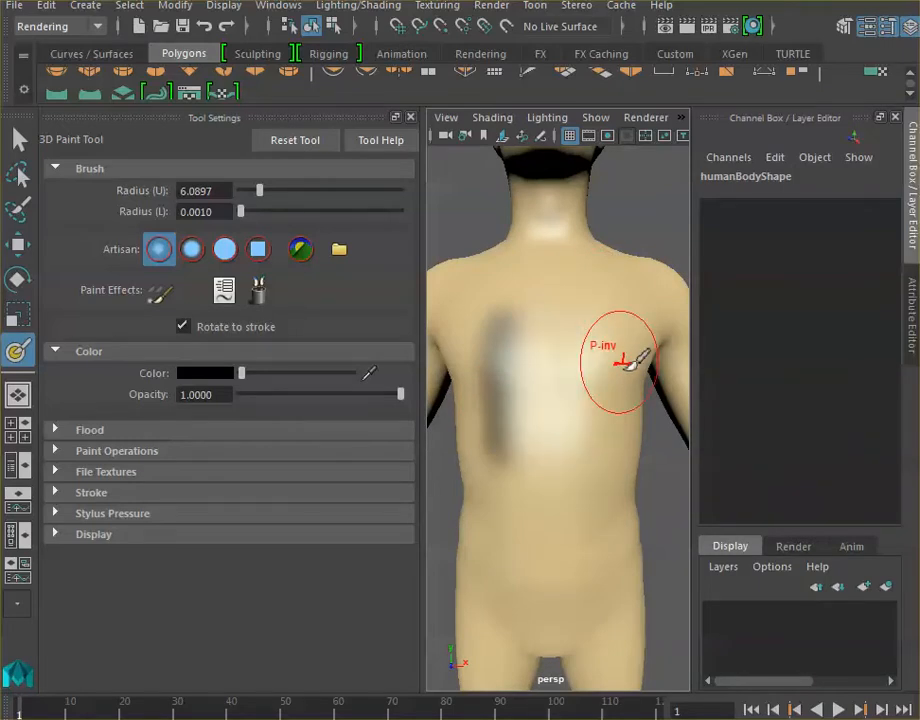
pyautogui.hotkey('ctrl', 'z')
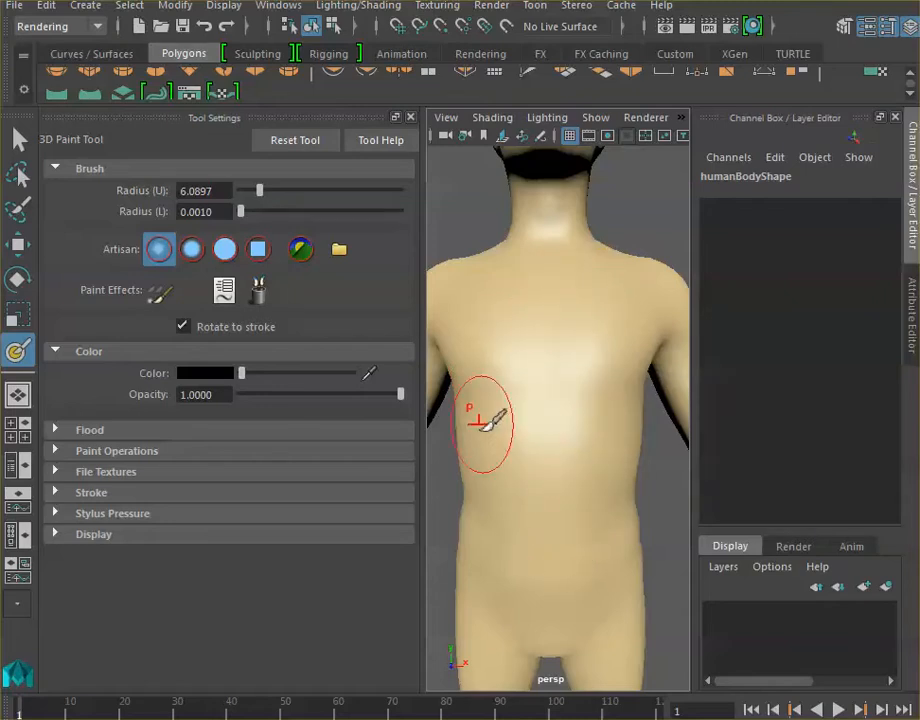
# Sample the body's tan as the brush color, darken it to a value of 0.504 and paint down the middle of the chest
pyautogui.click(208, 375)
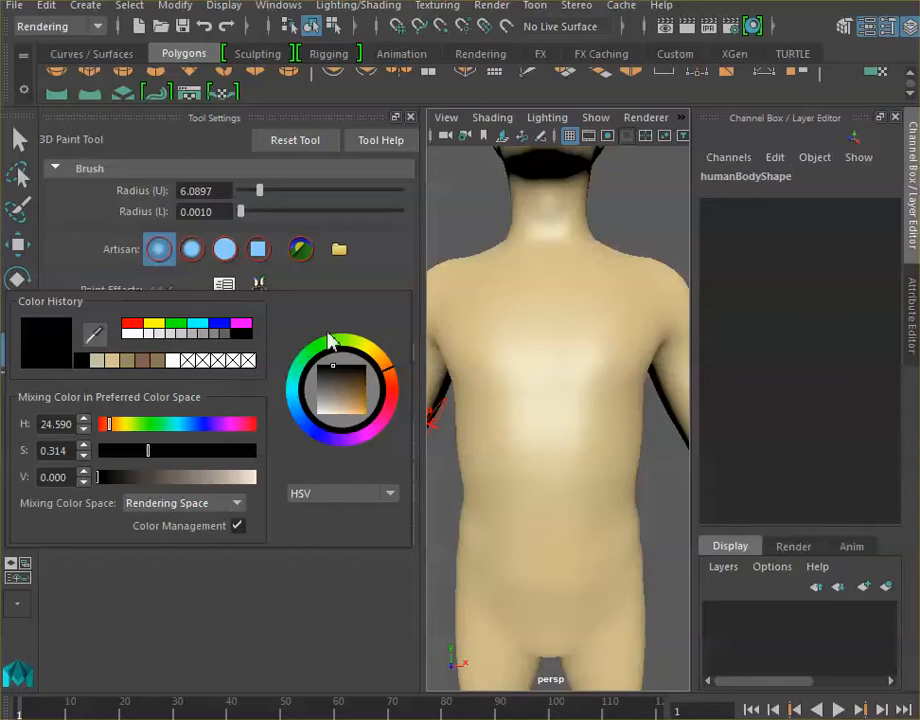
pyautogui.click(94, 333)
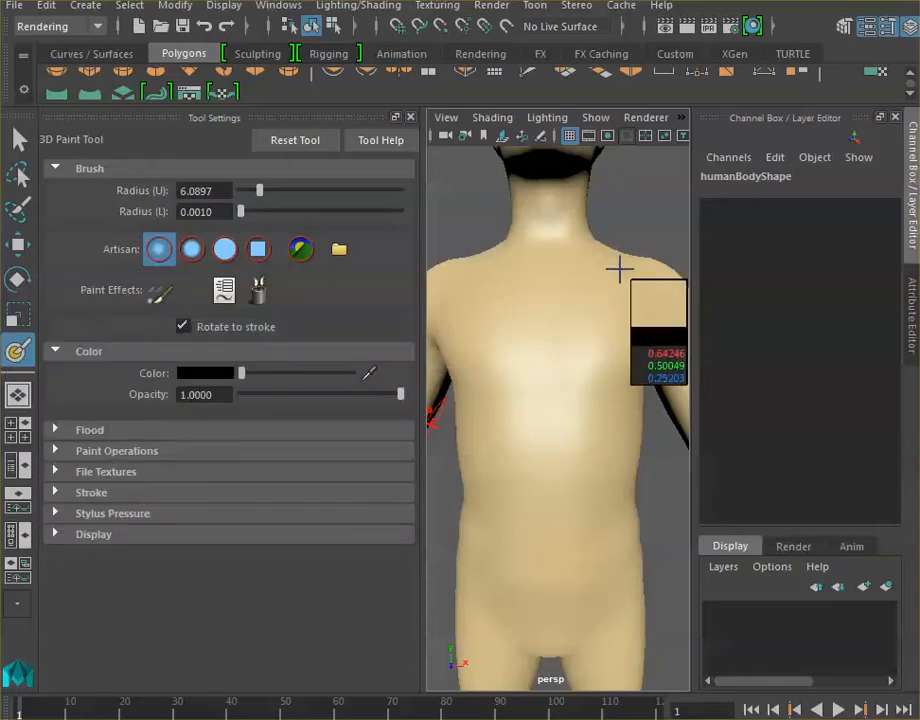
pyautogui.click(550, 312)
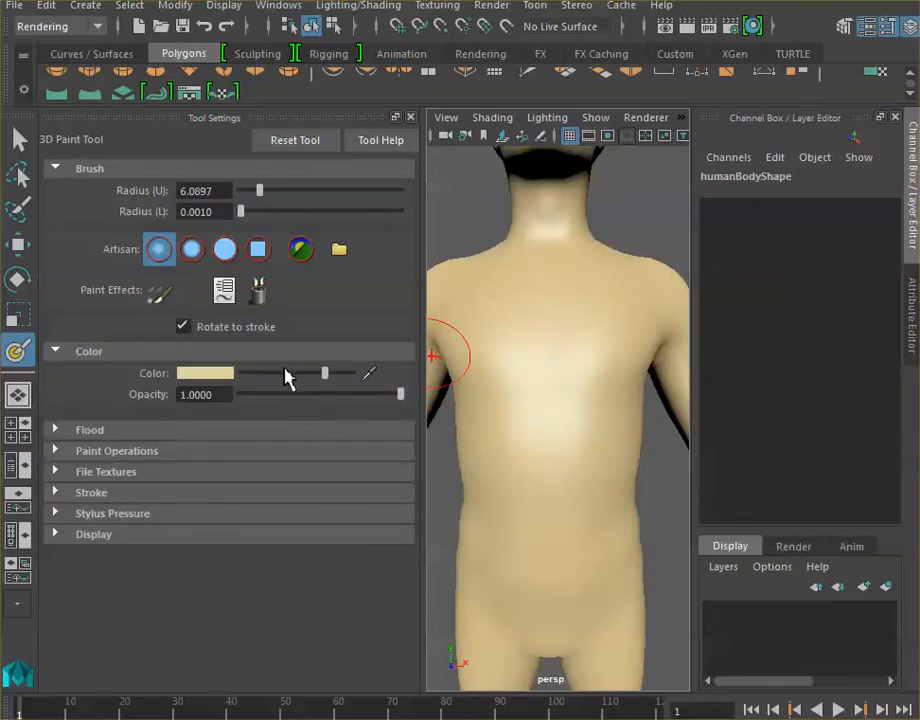
pyautogui.click(216, 378)
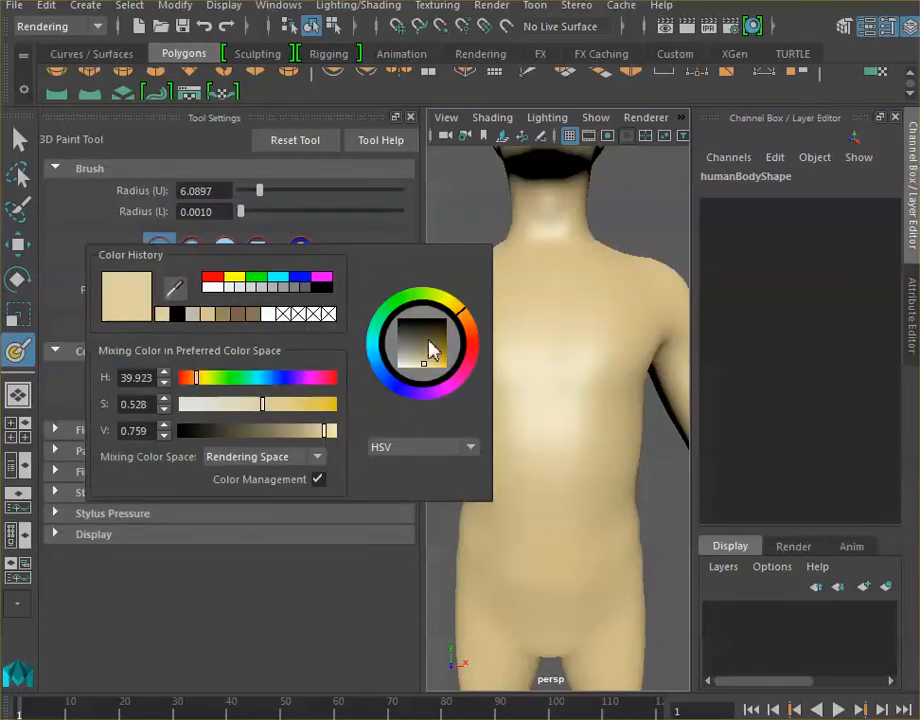
pyautogui.moveTo(424, 367); pyautogui.dragTo(424, 362)
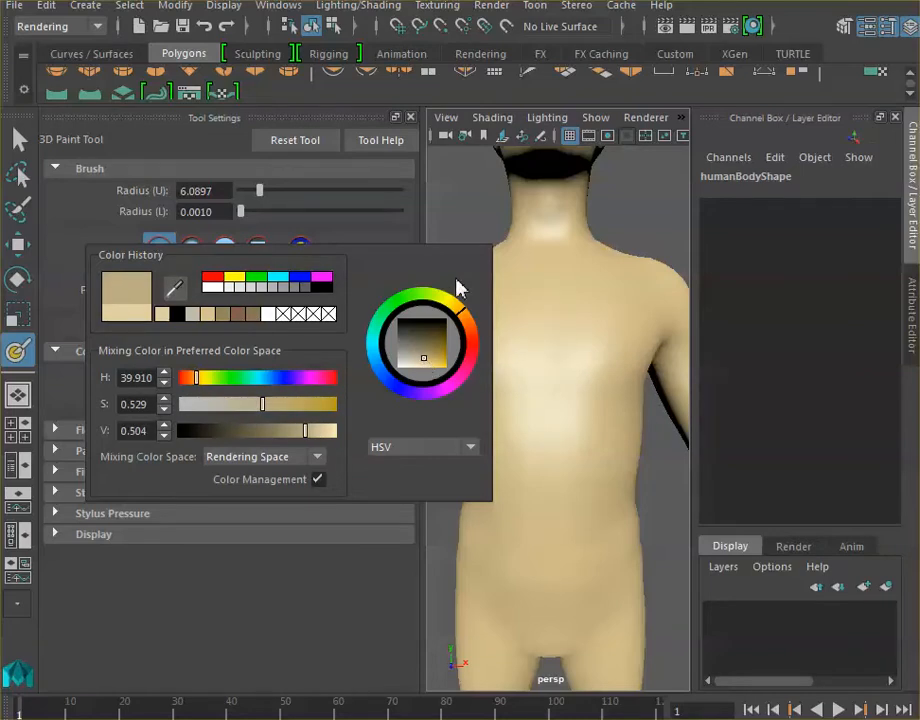
pyautogui.moveTo(541, 287)
pyautogui.mouseDown()
pyautogui.moveTo(538, 298)
pyautogui.moveTo(555, 292)
pyautogui.moveTo(565, 476)
pyautogui.moveTo(566, 388)
pyautogui.mouseUp()
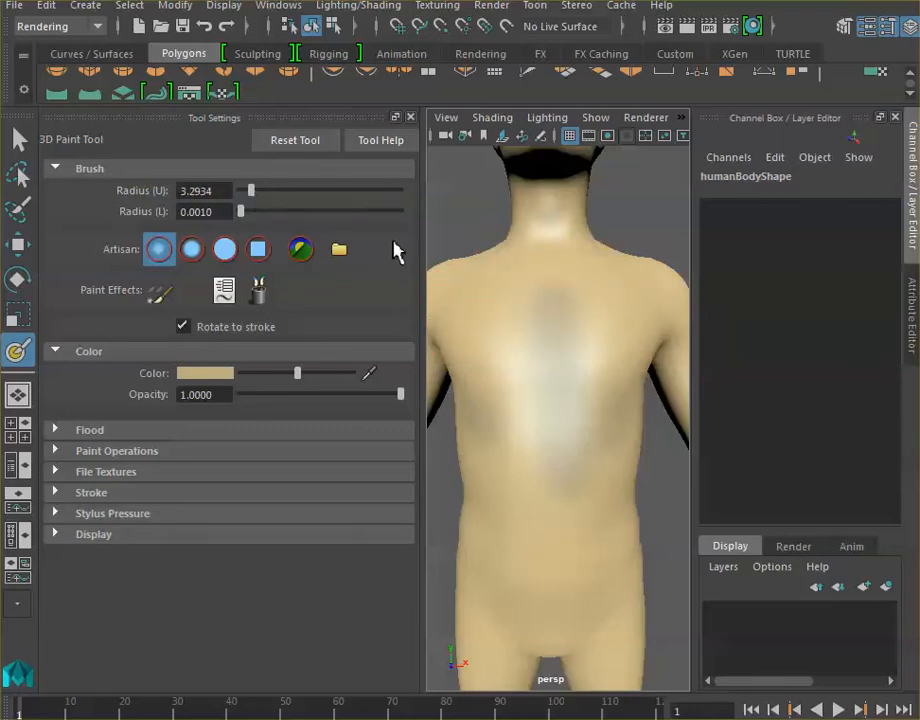
# Try faint darker-tan strokes beside the chest's centre stroke and across the abdomen at opacity 0.3647, and undo them
pyautogui.moveTo(496, 284); pyautogui.dragTo(503, 388)
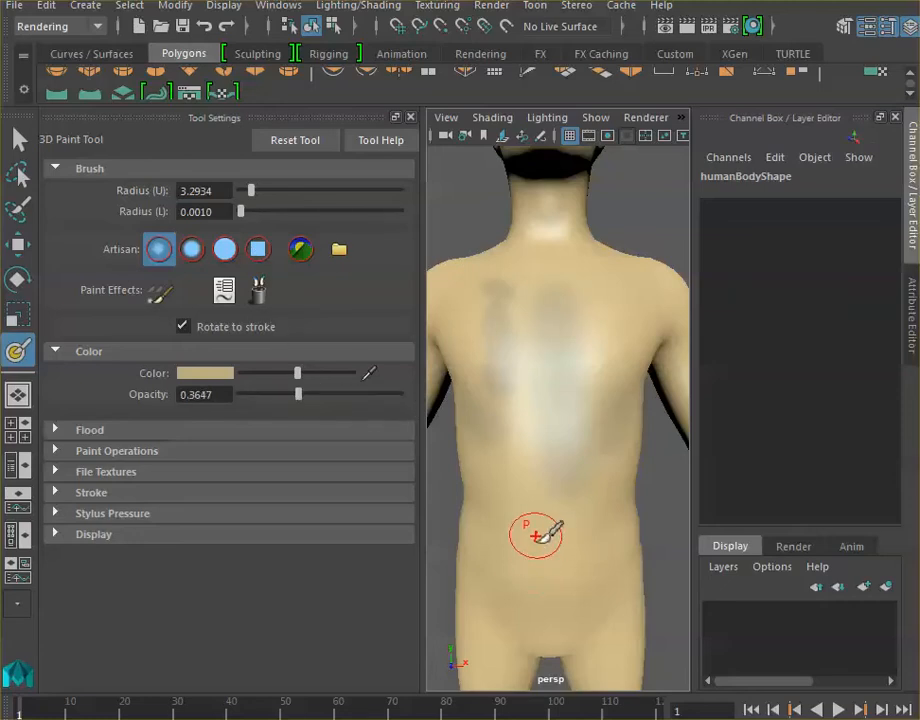
pyautogui.moveTo(494, 503); pyautogui.dragTo(555, 526)
pyautogui.moveTo(494, 470); pyautogui.dragTo(549, 489)
pyautogui.moveTo(476, 423); pyautogui.dragTo(542, 458)
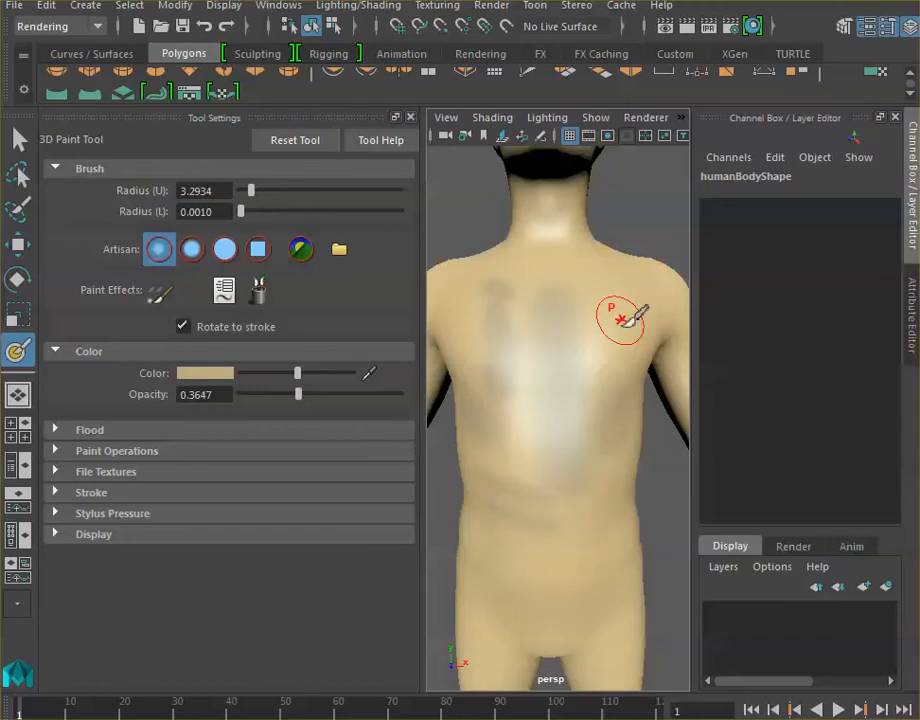
pyautogui.hotkey('ctrl', 'z')
pyautogui.hotkey('ctrl', 'z')
pyautogui.hotkey('ctrl', 'z')
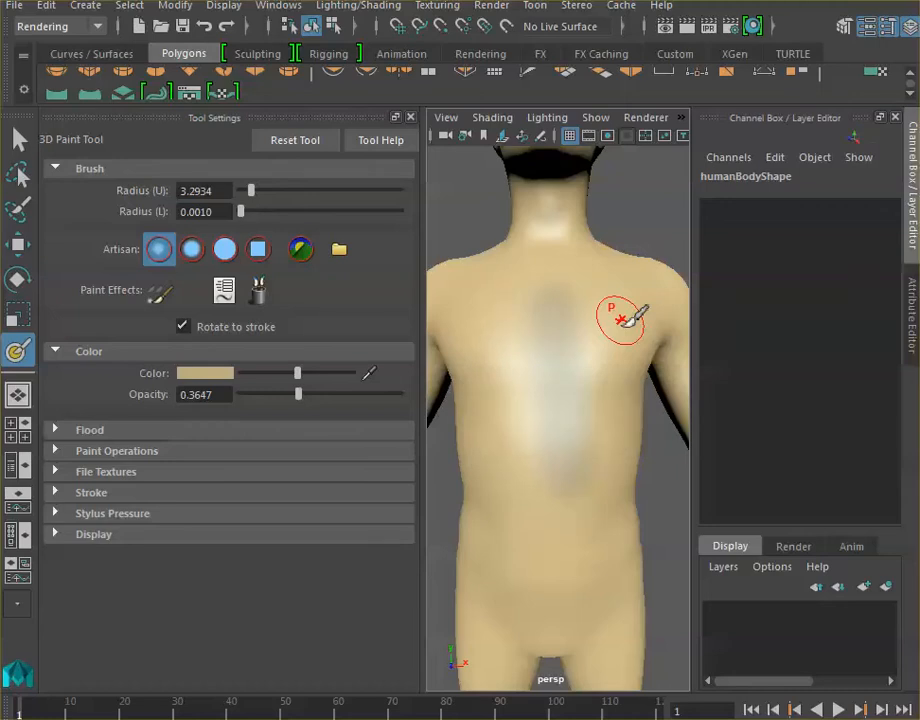
# Undo the chest's centre stroke, and try a fainter darker-tan stroke down the middle of the chest before undoing it as well
pyautogui.hotkey('ctrl', 'z')
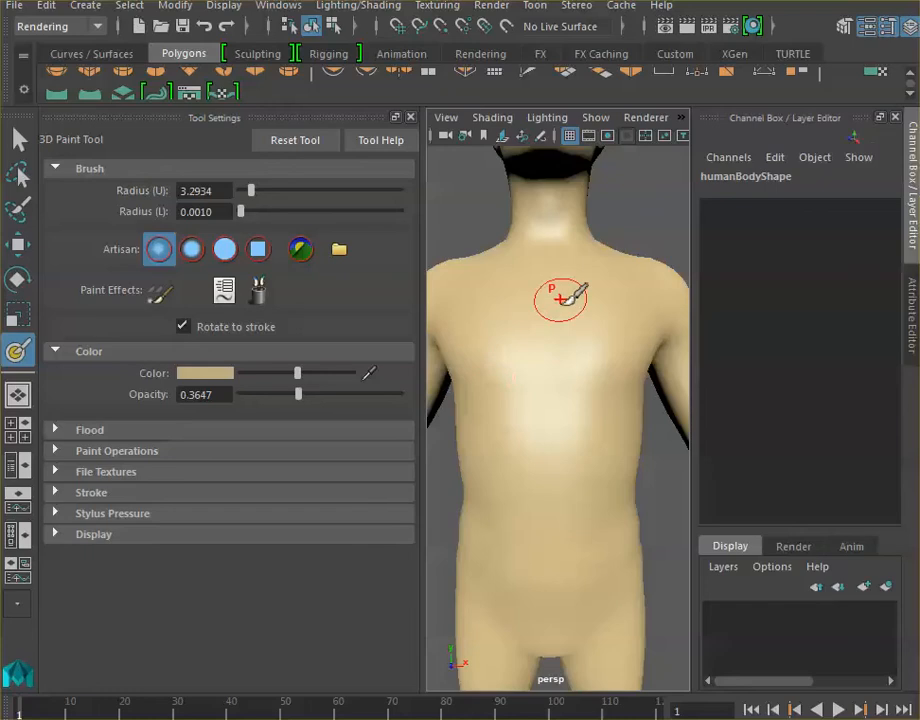
pyautogui.moveTo(549, 288); pyautogui.dragTo(542, 455)
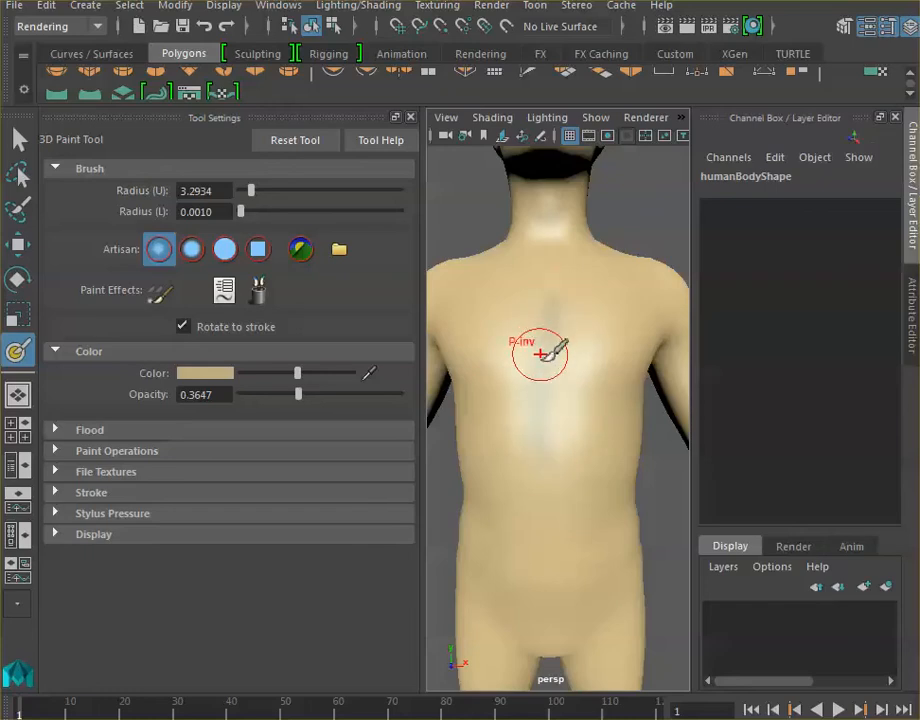
pyautogui.hotkey('ctrl', 'z')
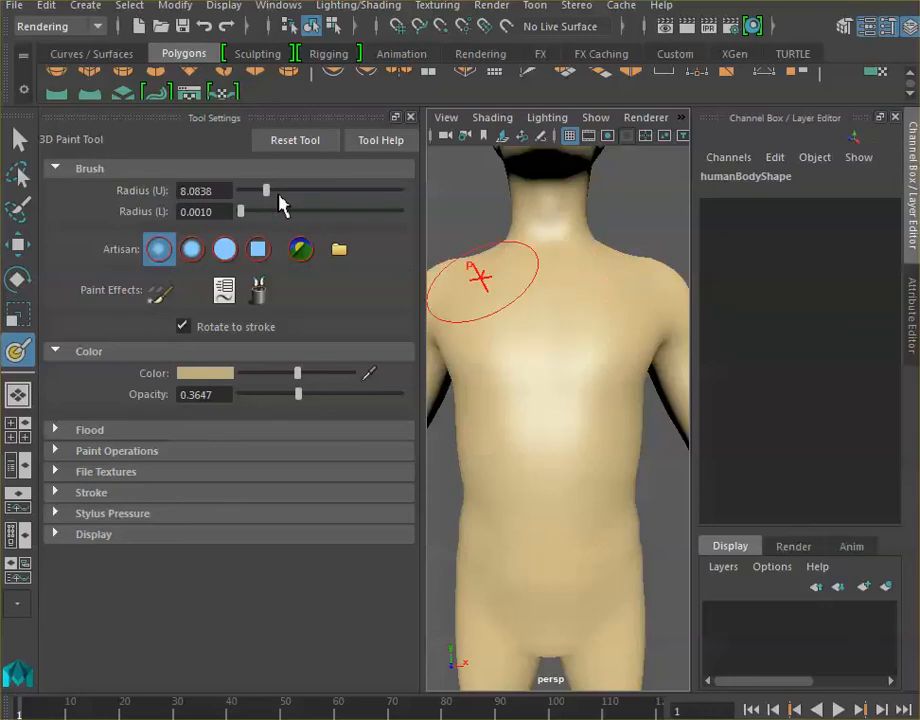
# Set the upper brush radius to 4.4910 and paint soft darker-tan shading down the middle of the chest and along the torso's sides
pyautogui.click(256, 190)
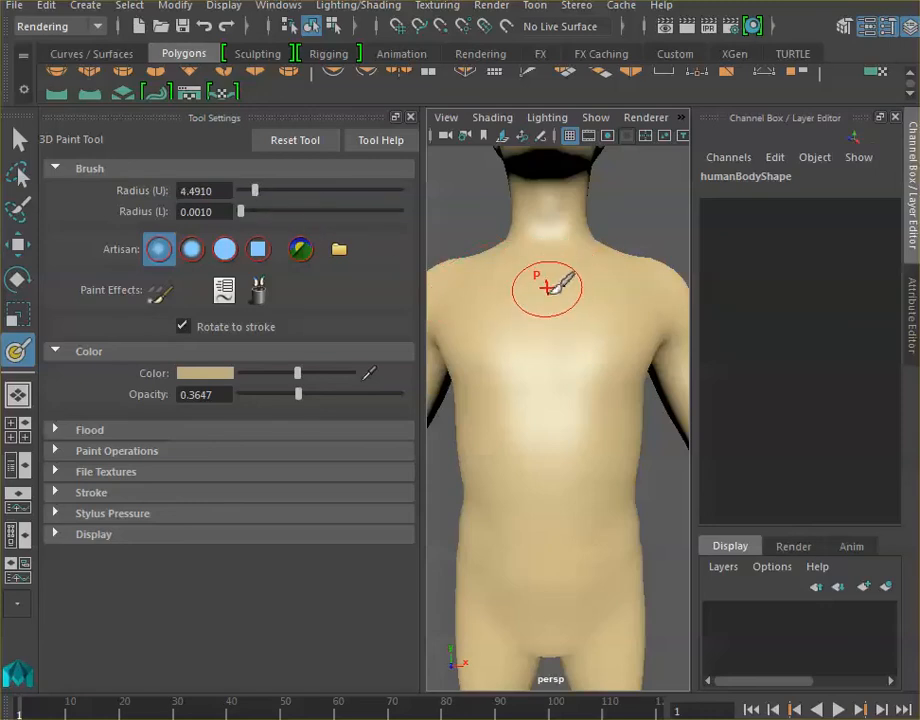
pyautogui.moveTo(547, 288); pyautogui.dragTo(546, 462)
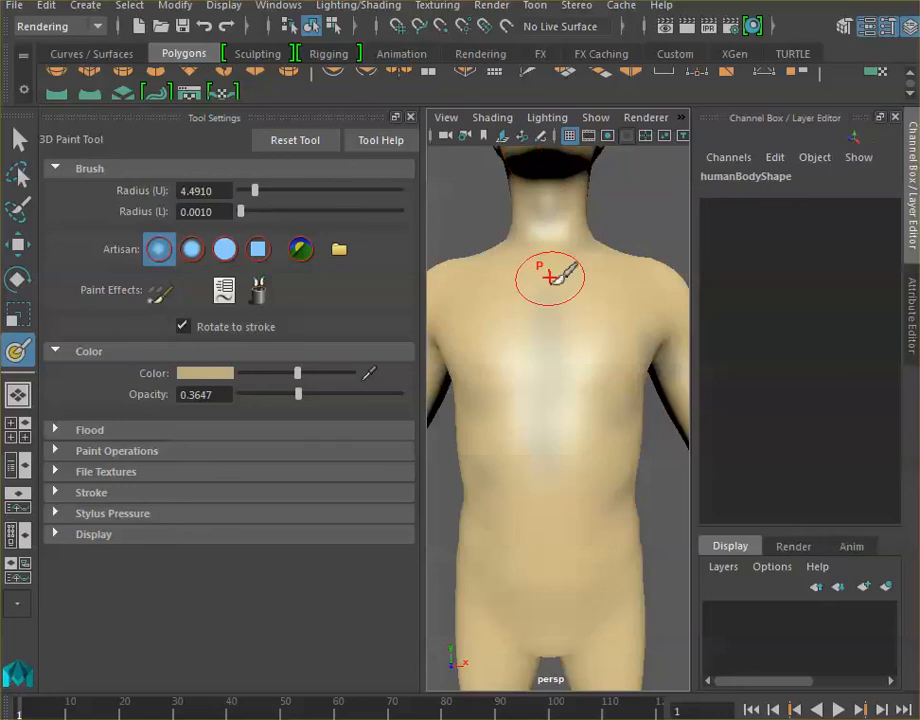
pyautogui.keyDown('alt'); pyautogui.moveTo(608, 370); pyautogui.dragTo(579, 406); pyautogui.keyUp('alt')
pyautogui.scroll(-8, 580, 404)
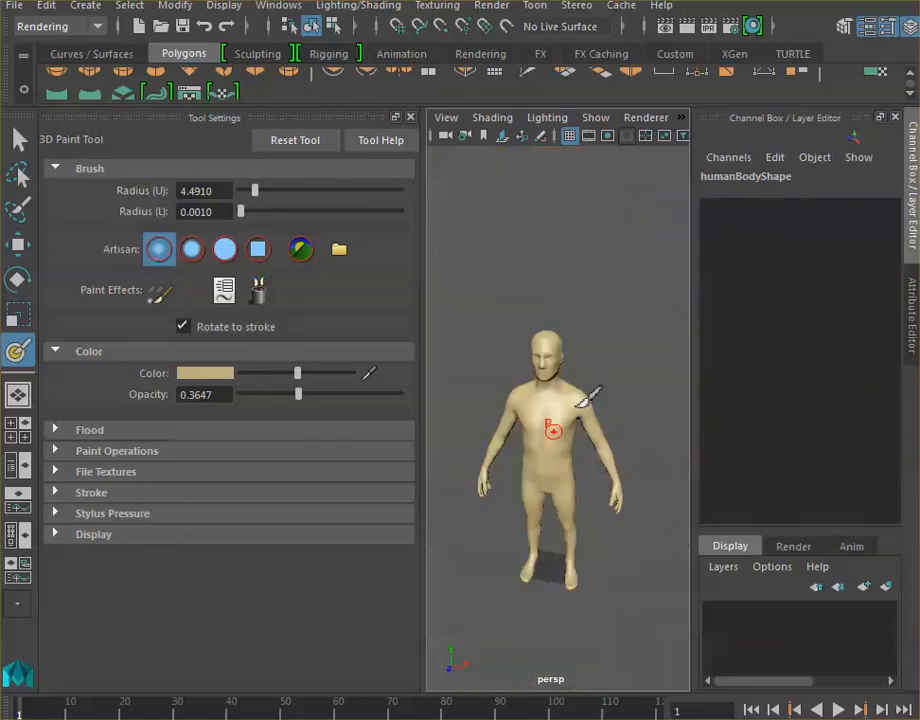
pyautogui.moveTo(561, 457)
pyautogui.keyDown('alt'); pyautogui.mouseDown()
pyautogui.moveTo(509, 431)
pyautogui.moveTo(658, 429)
pyautogui.moveTo(581, 425)
pyautogui.mouseUp(); pyautogui.keyUp('alt')
pyautogui.scroll(6, 590, 430)
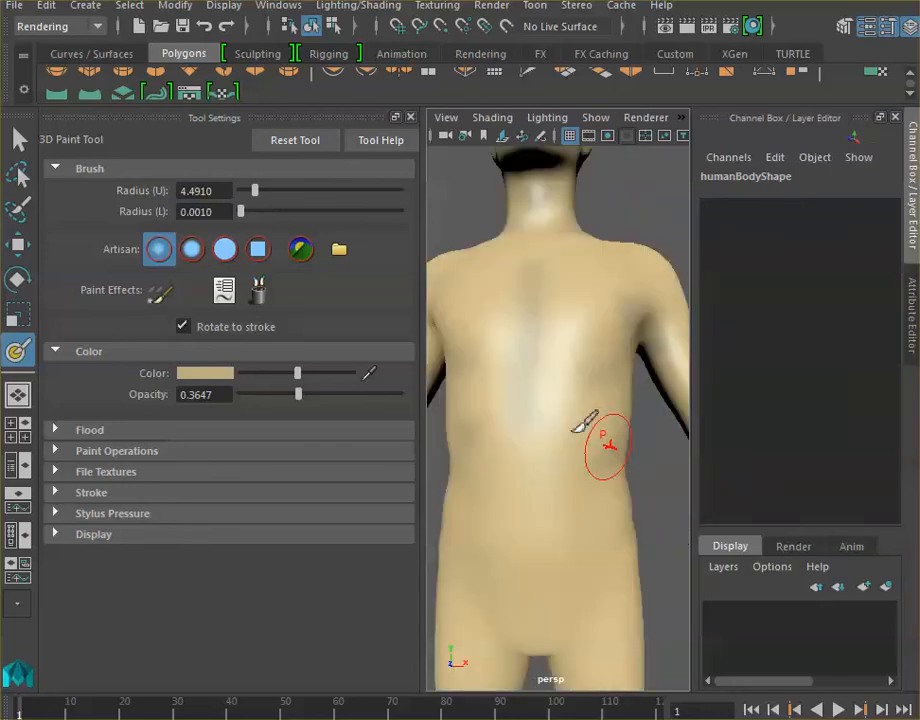